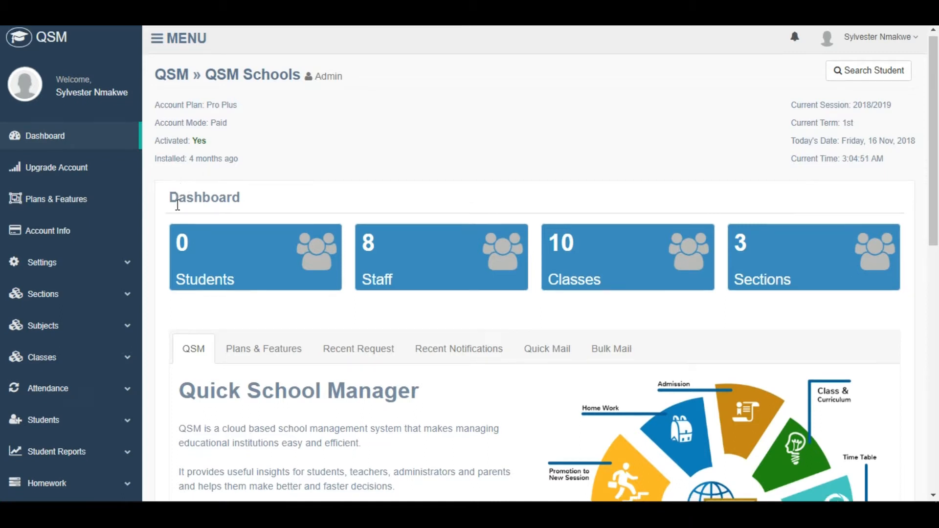
- Open the student import page and download the Excel template for student data
scroll(176, 204, "down", 2)
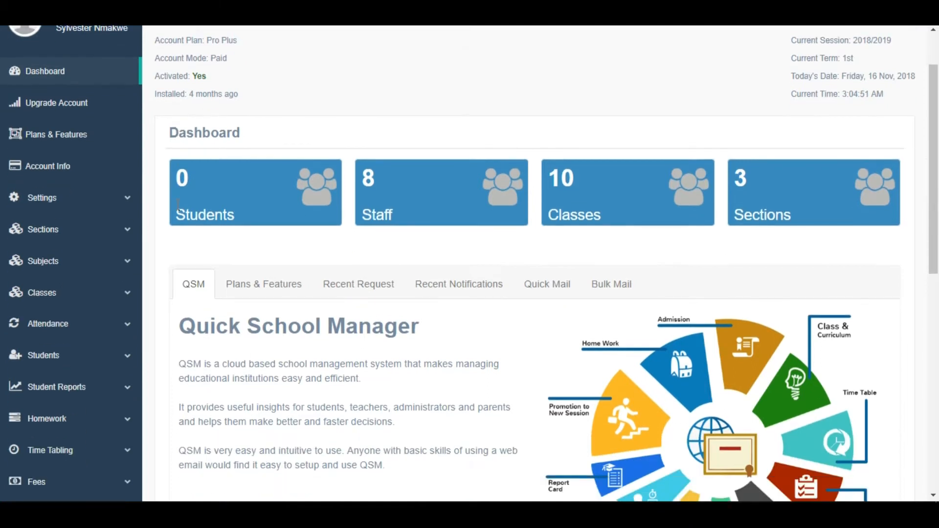
left_click(122, 361)
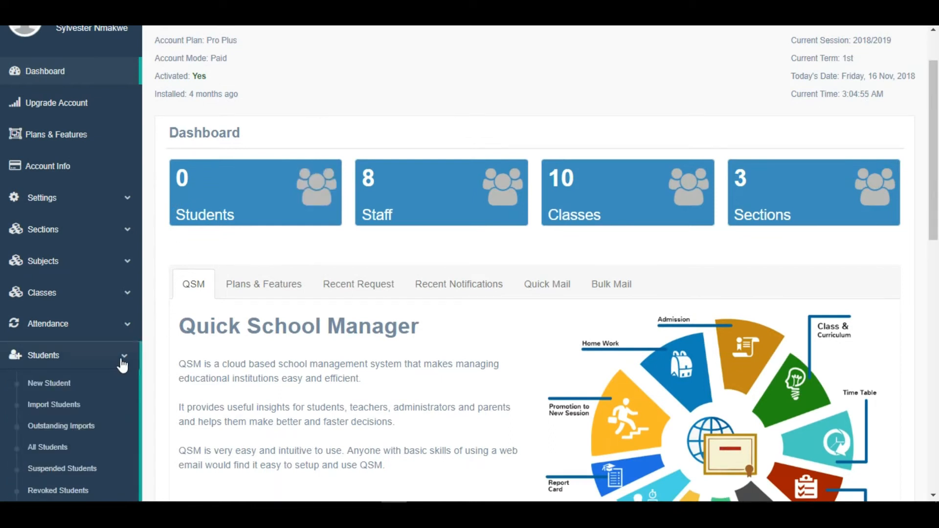
left_click(50, 414)
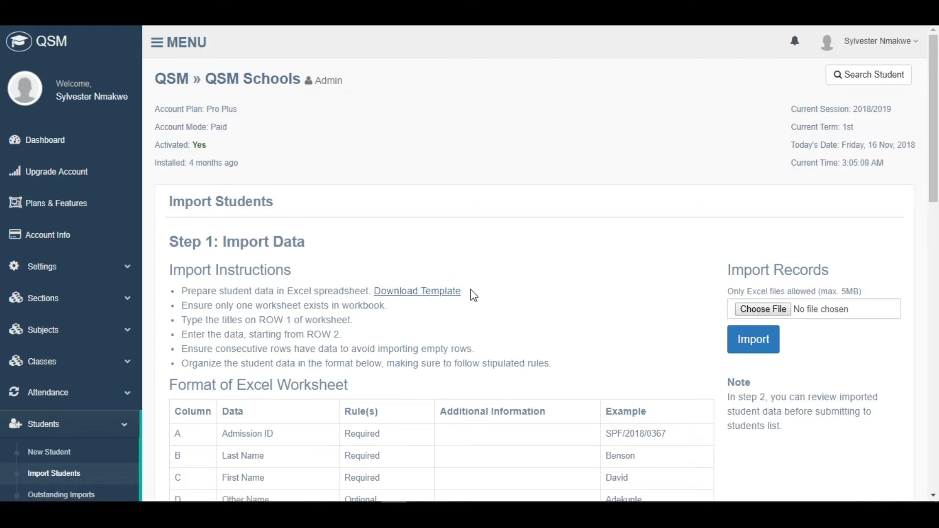
left_click(411, 302)
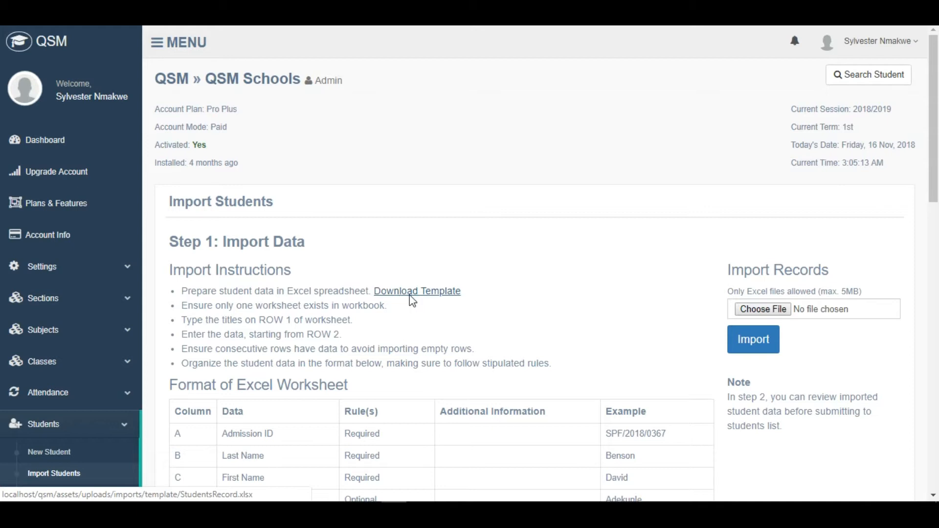
left_click(518, 378)
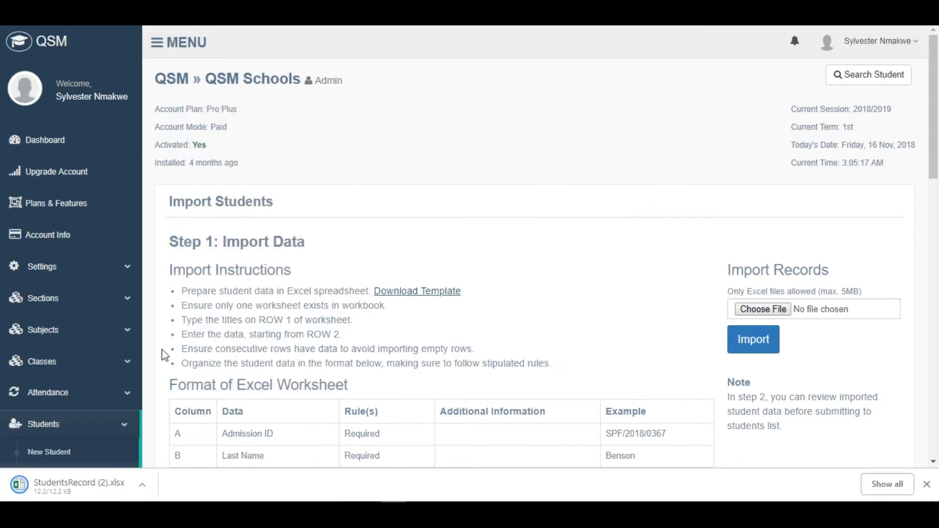
- Open the downloaded StudentsRecord (2).xlsx template and examine its column headings and sample rows, starting from the Admission ID column
left_click(20, 492)
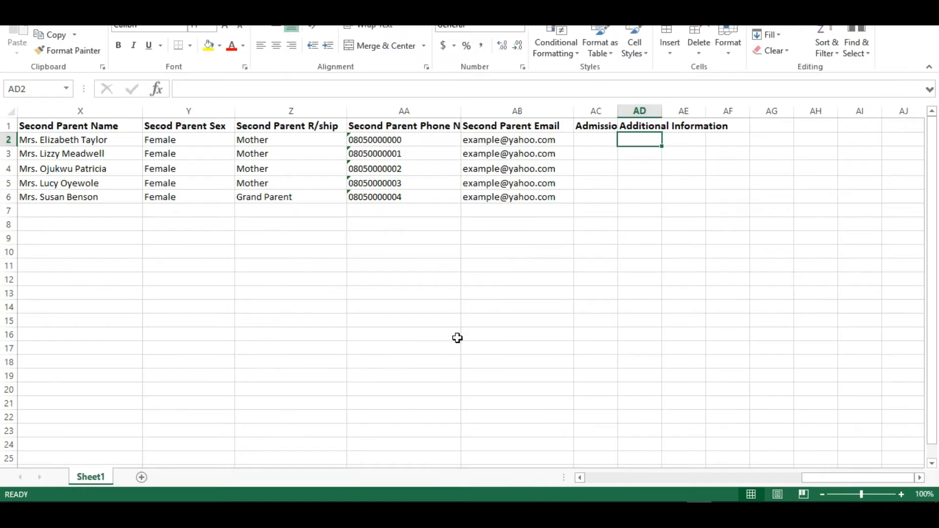
left_click_drag(820, 480, 557, 481)
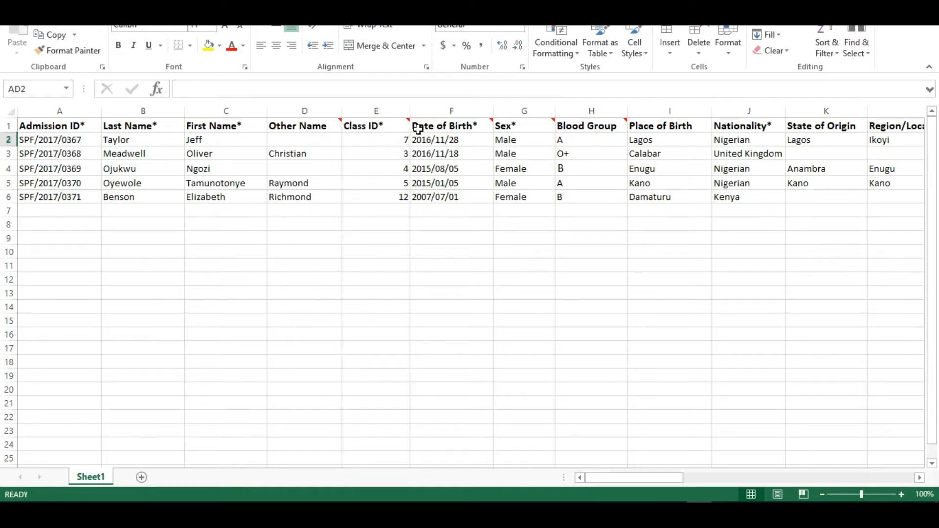
mouse_move(529, 132)
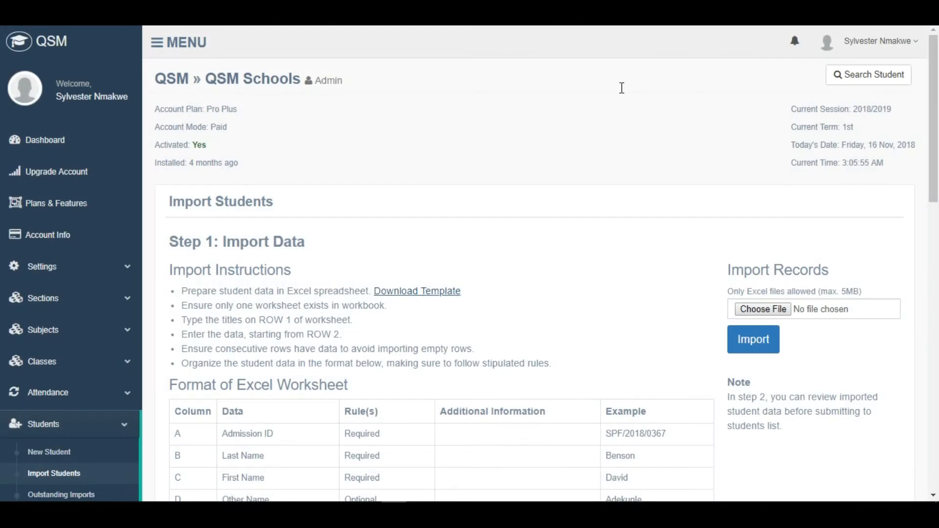
- Look up the class IDs of the school's Nursery and Primary Section classes through the Class ID row of the worksheet format
scroll(406, 265, "down", 3)
scroll(415, 278, "down", 1)
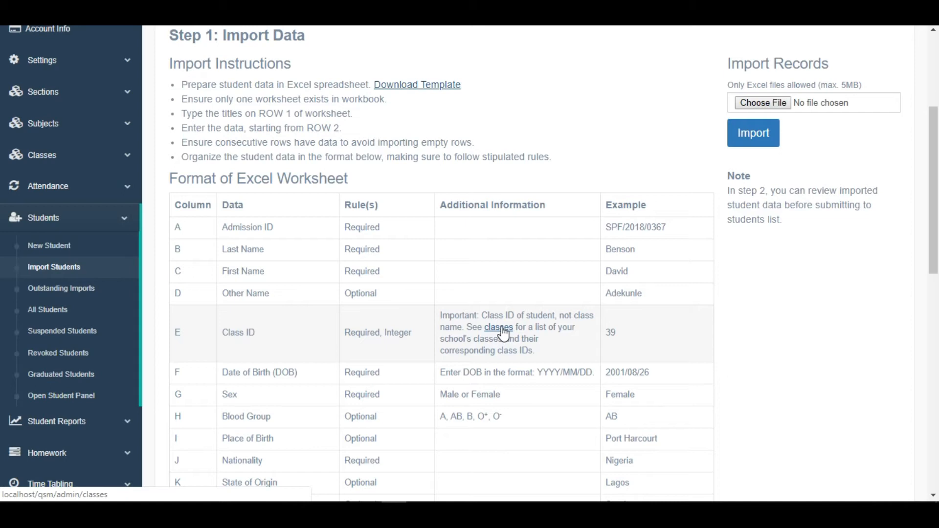
left_click(502, 328)
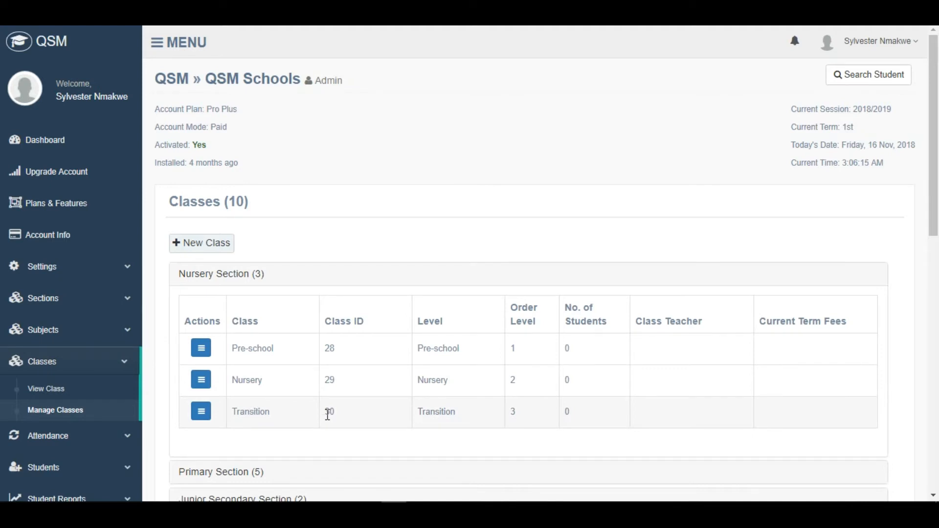
scroll(330, 411, "down", 4)
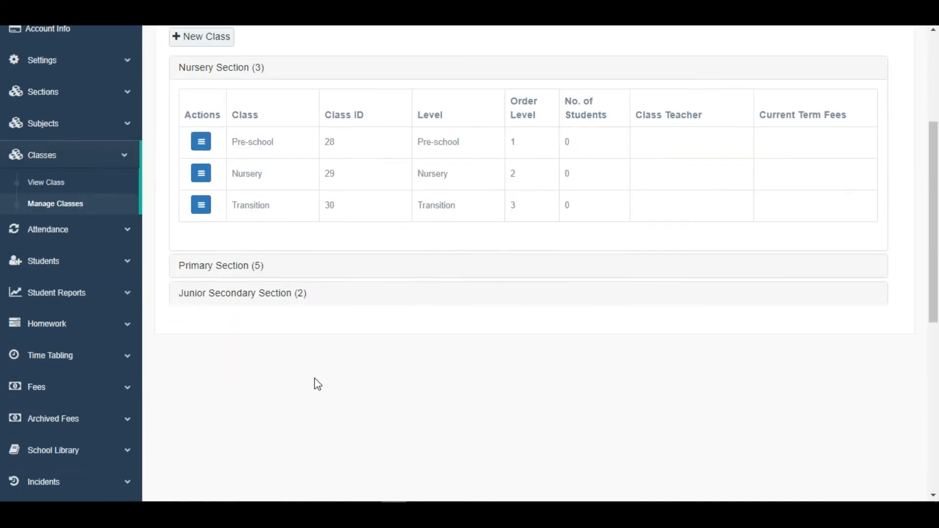
left_click(240, 277)
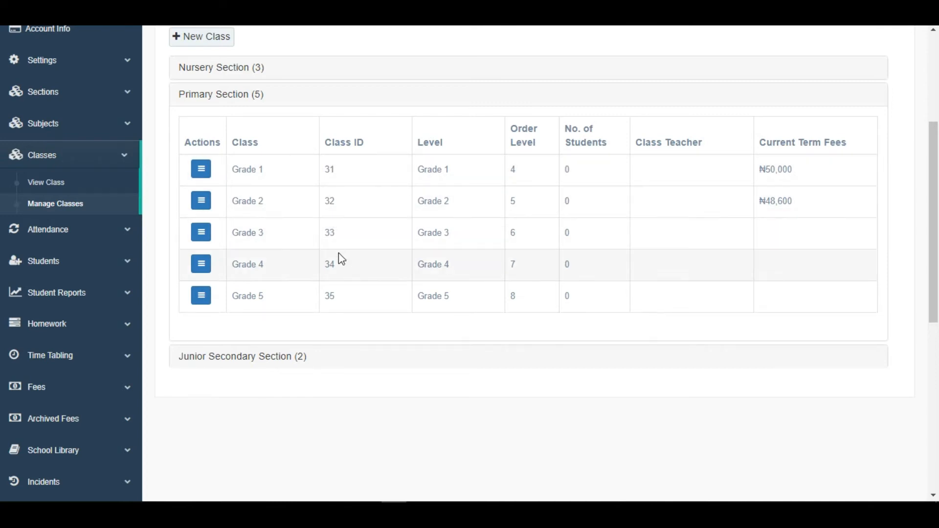
- Return to the student import page, choose StudentsRecord.xlsx as the file and import its records
mouse_move(546, 501)
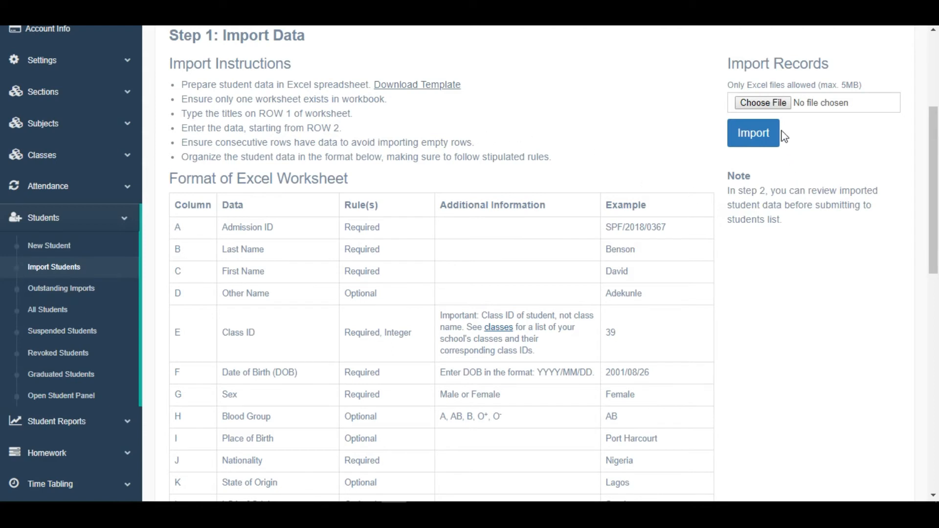
left_click(778, 108)
scroll(509, 260, "down", 2)
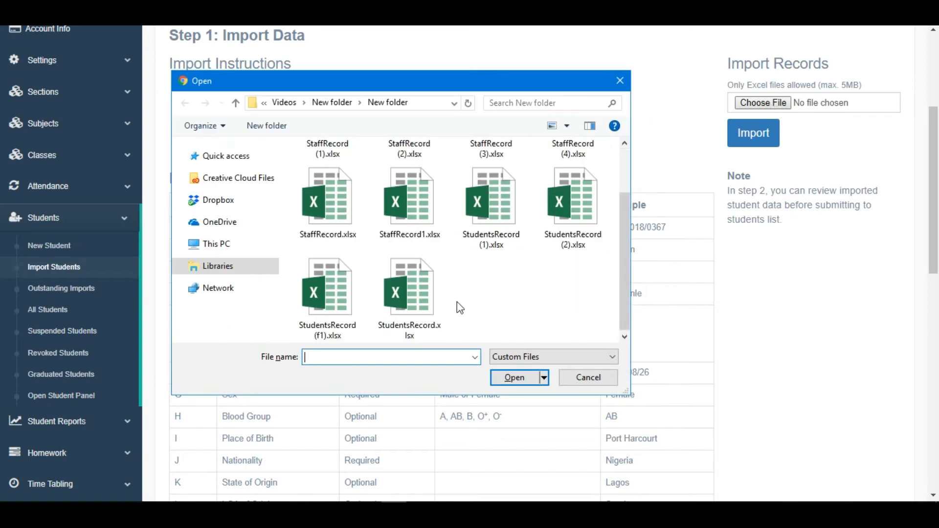
double_click(412, 298)
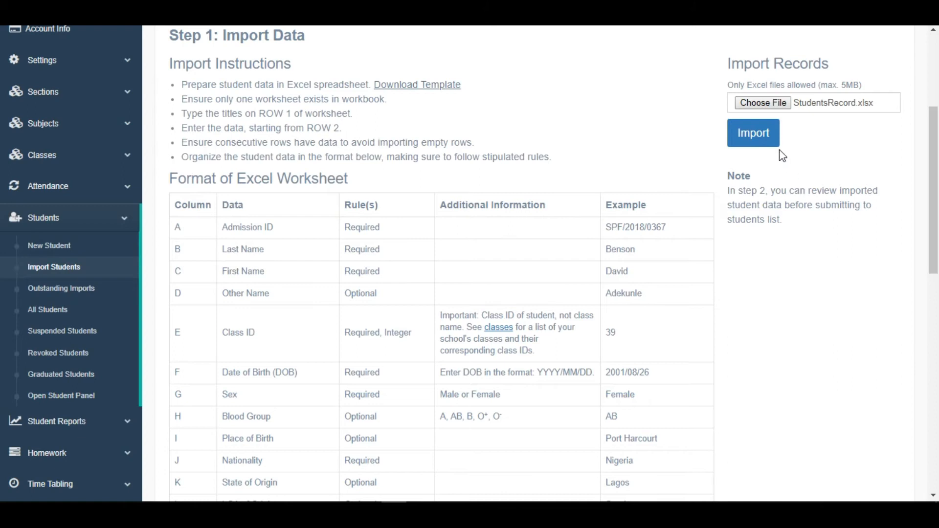
left_click(753, 140)
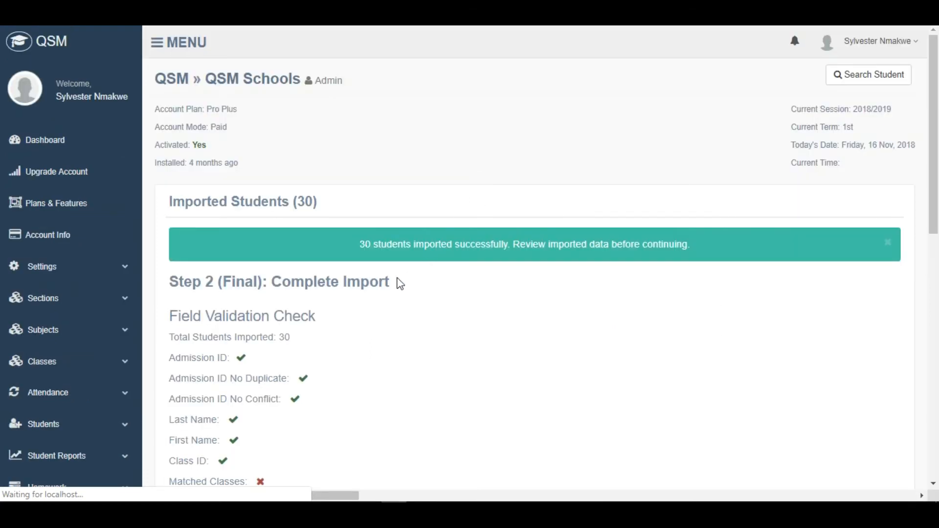
- Examine the field validation check, the import notes, and the Class ID and Class Matched columns of the imported students
scroll(401, 278, "down", 4)
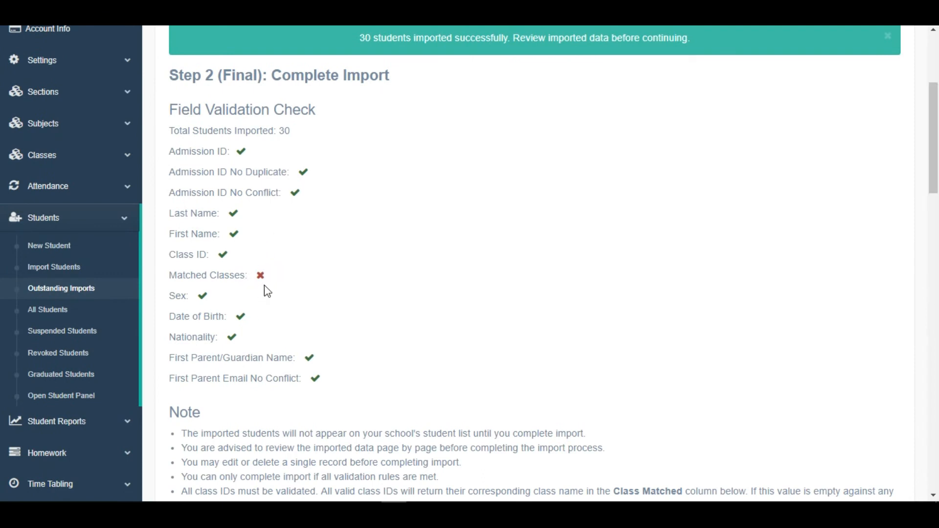
scroll(311, 242, "down", 2)
scroll(316, 242, "down", 1)
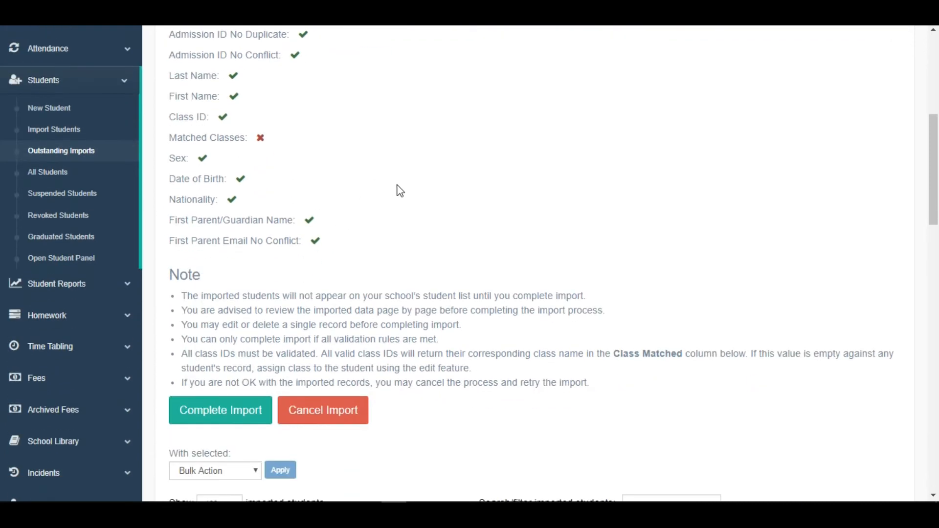
scroll(406, 152, "down", 2)
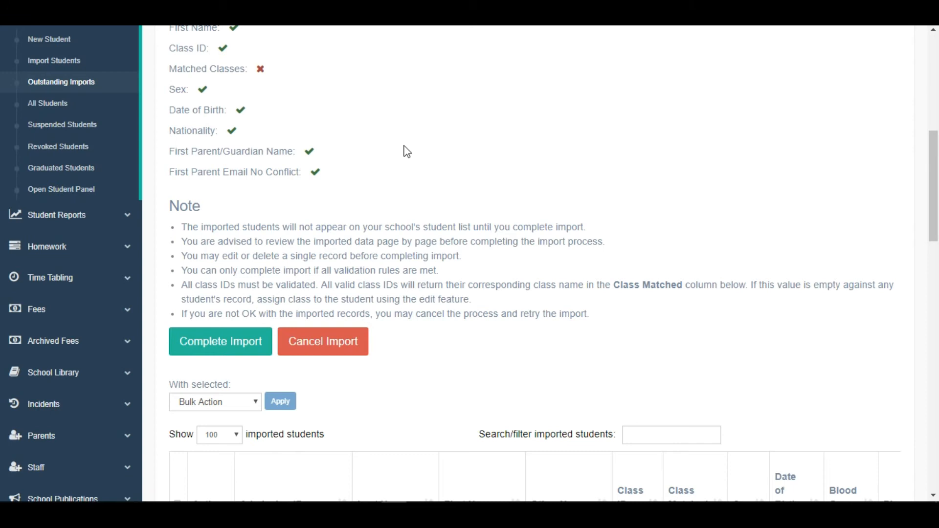
scroll(413, 147, "down", 3)
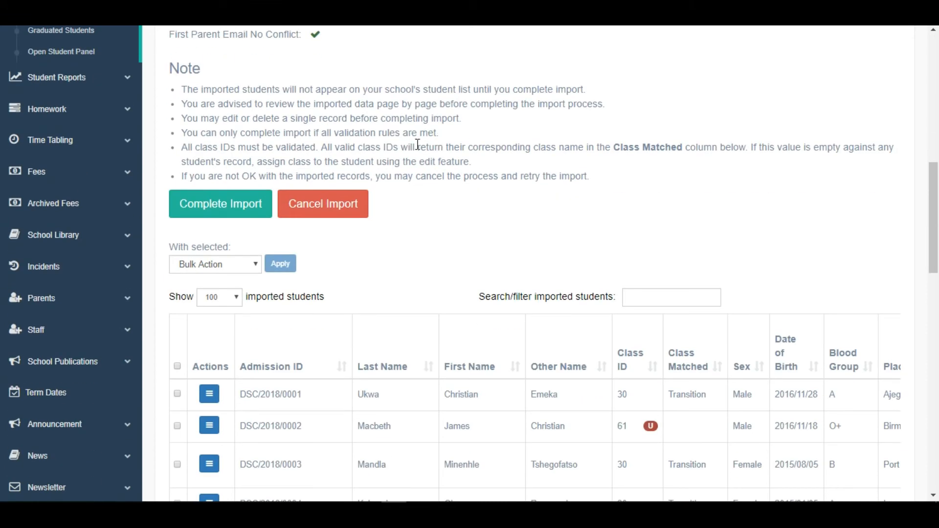
scroll(409, 150, "up", 2)
scroll(400, 216, "down", 2)
scroll(419, 203, "down", 4)
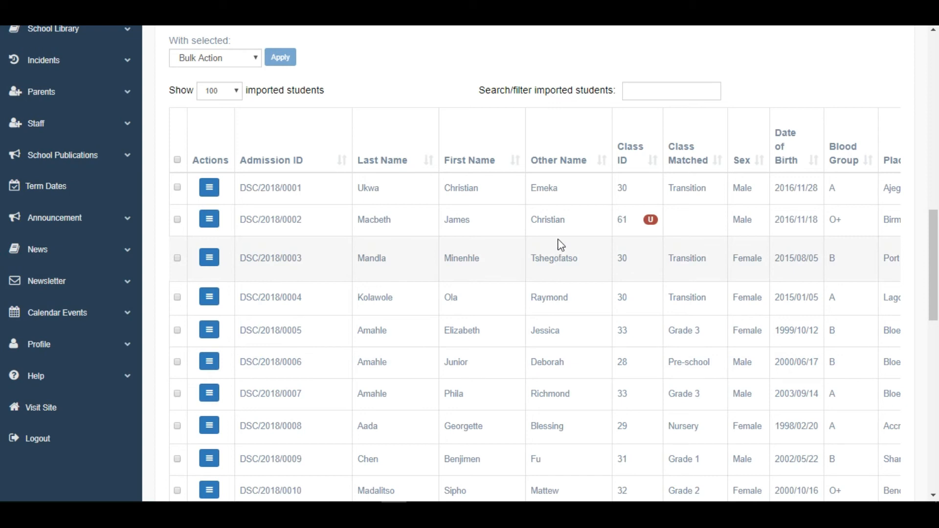
scroll(547, 247, "down", 1)
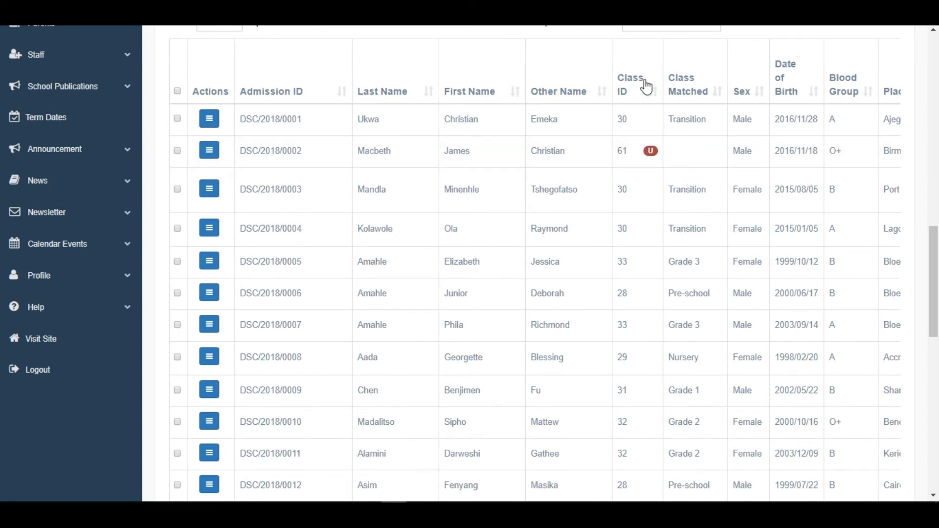
scroll(622, 151, "down", 1)
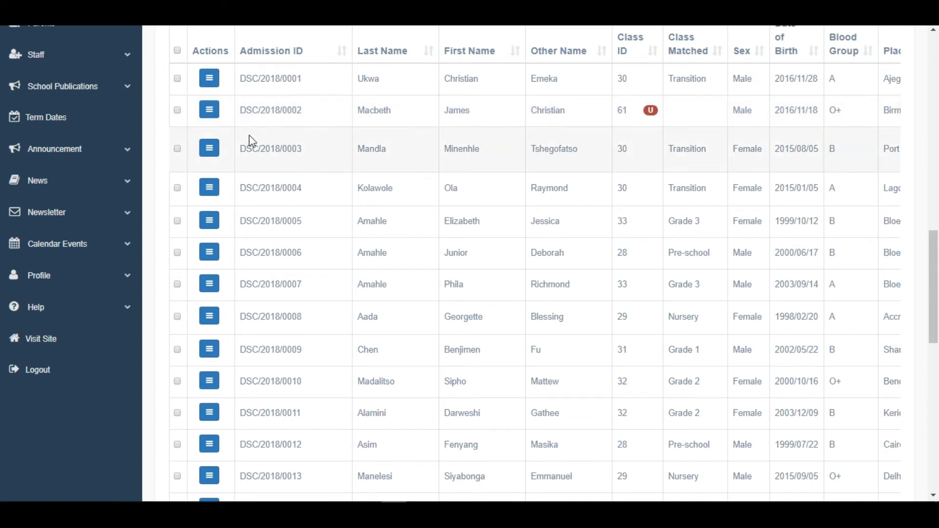
- Edit the imported student with the unmatched class ID 61, set the current class to Grade 2 and update the record
left_click(208, 116)
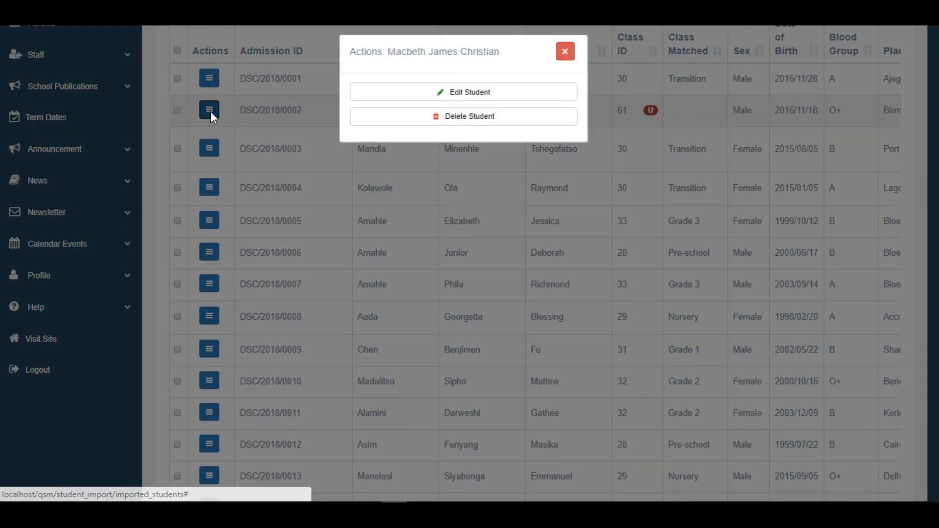
left_click(473, 104)
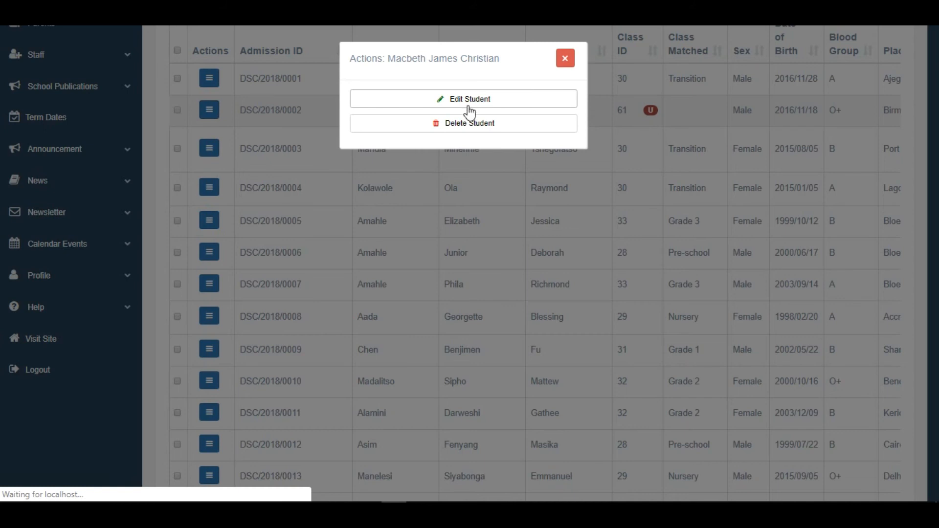
scroll(304, 283, "down", 3)
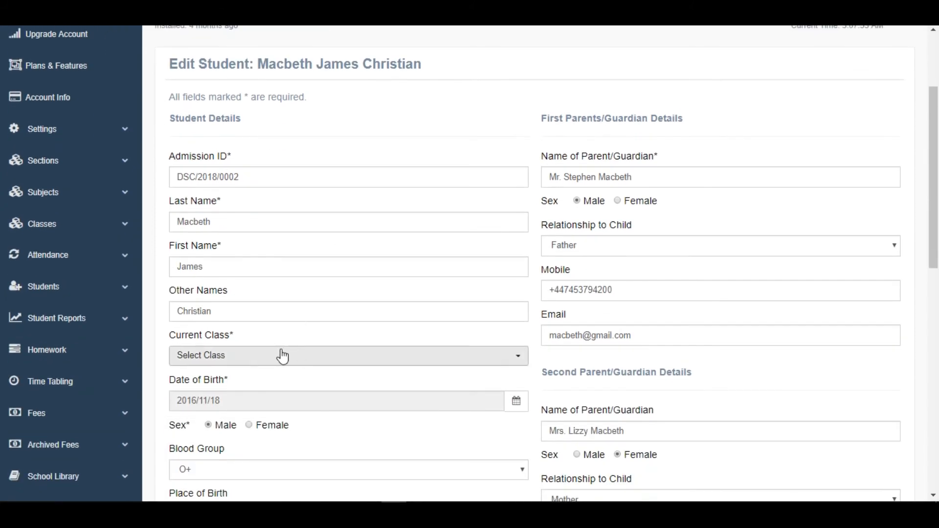
left_click(260, 362)
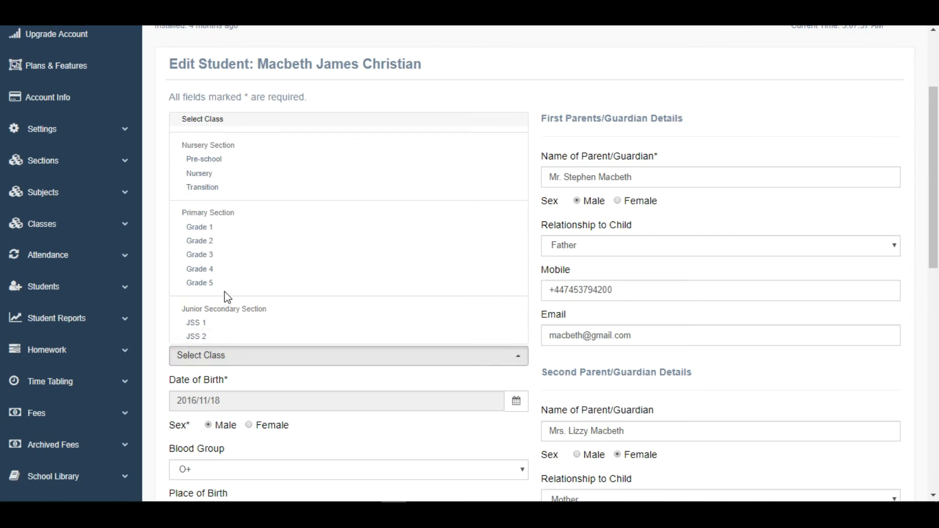
left_click(214, 246)
scroll(382, 255, "down", 3)
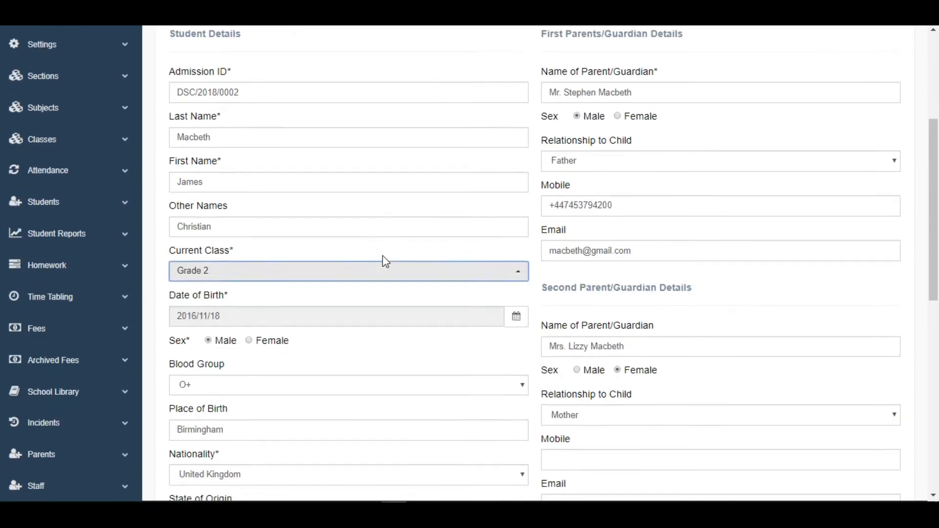
scroll(386, 262, "down", 5)
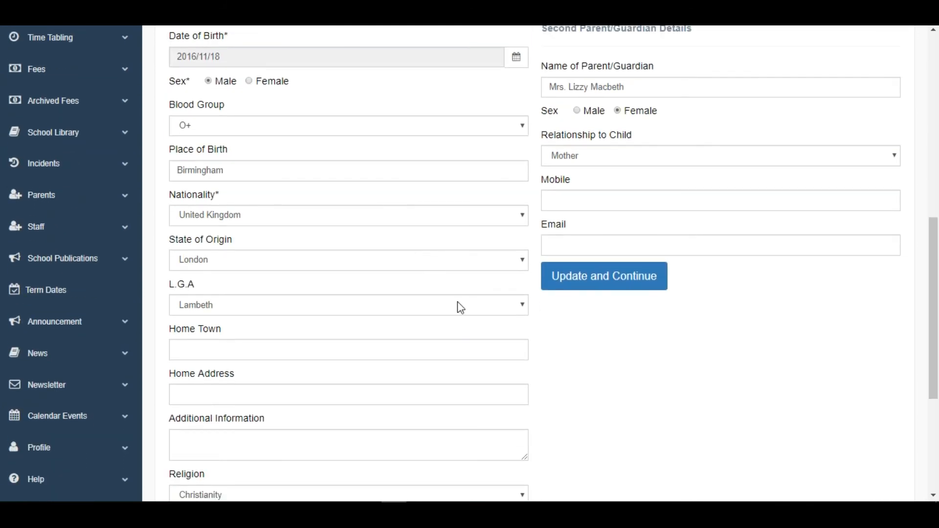
left_click(595, 288)
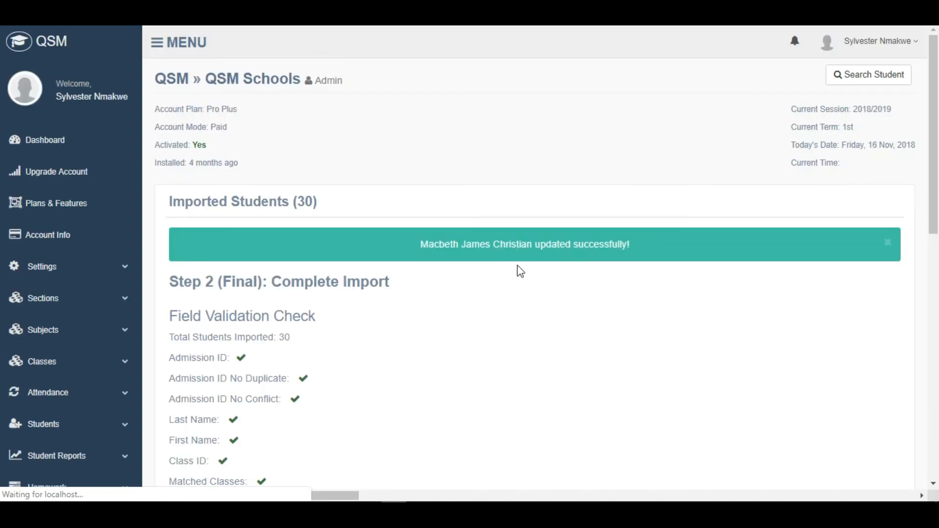
- Recheck the field validation, complete and confirm the student import, and view the school's student list
scroll(531, 286, "down", 4)
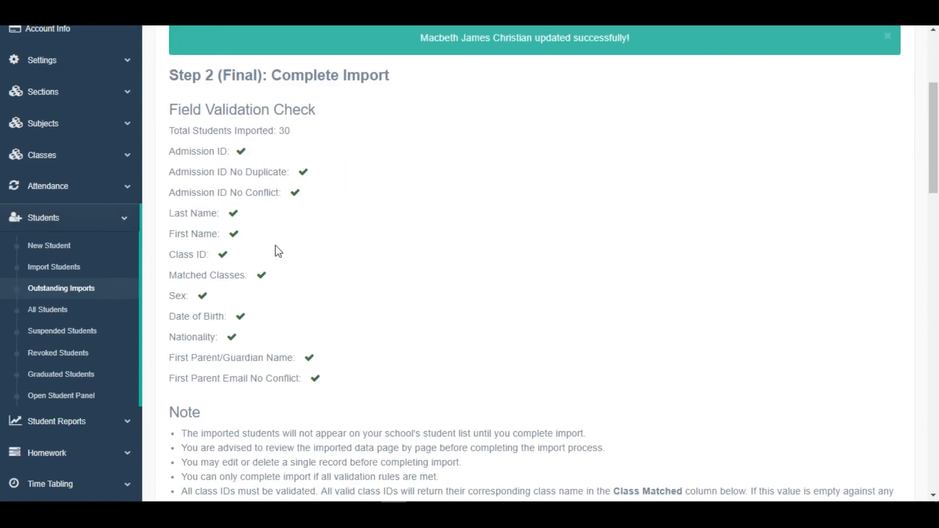
scroll(387, 311, "down", 5)
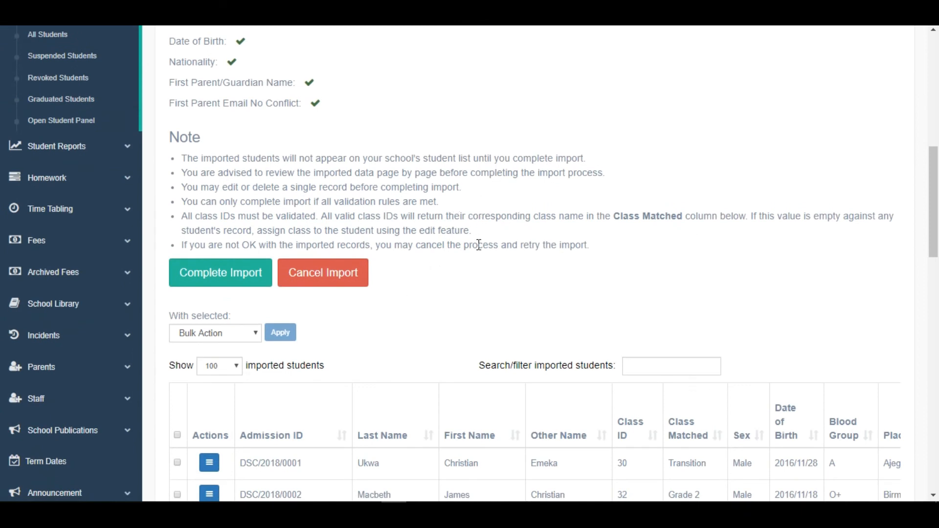
left_click(219, 276)
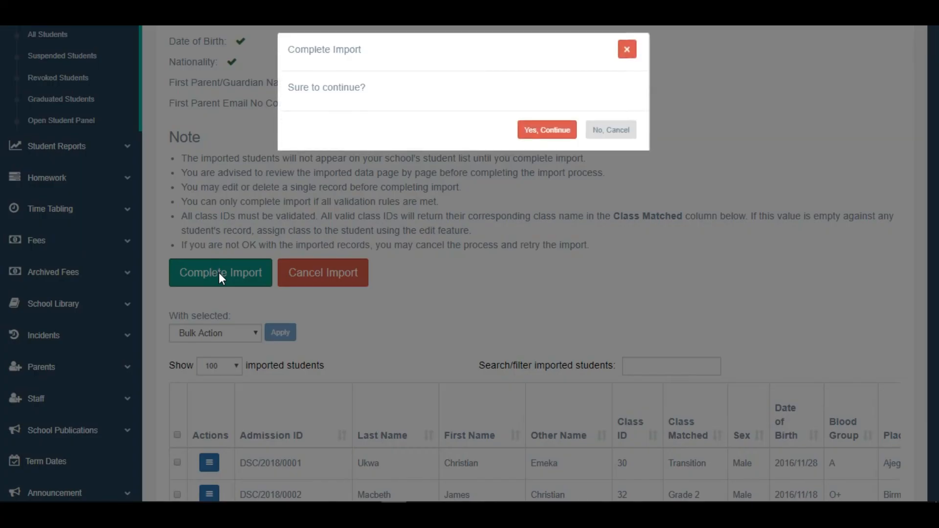
left_click(548, 141)
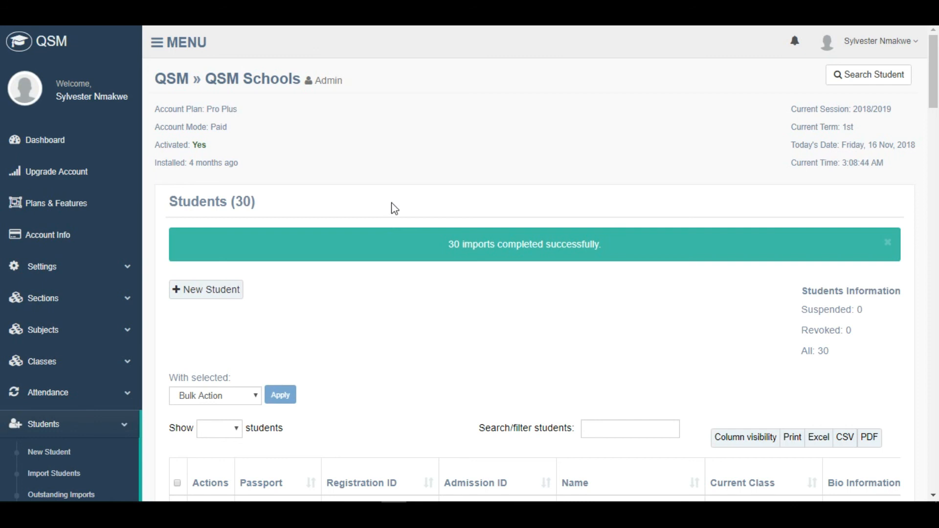
scroll(382, 142, "down", 1)
scroll(382, 149, "down", 2)
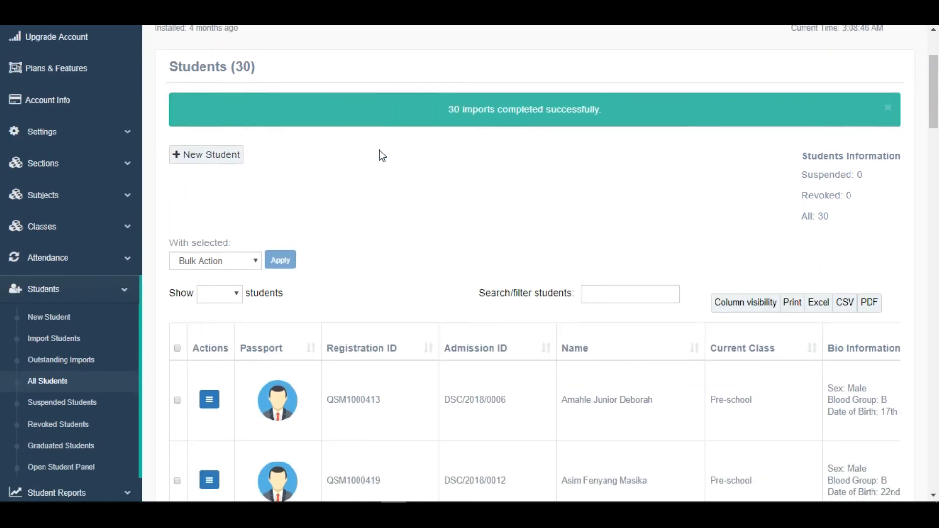